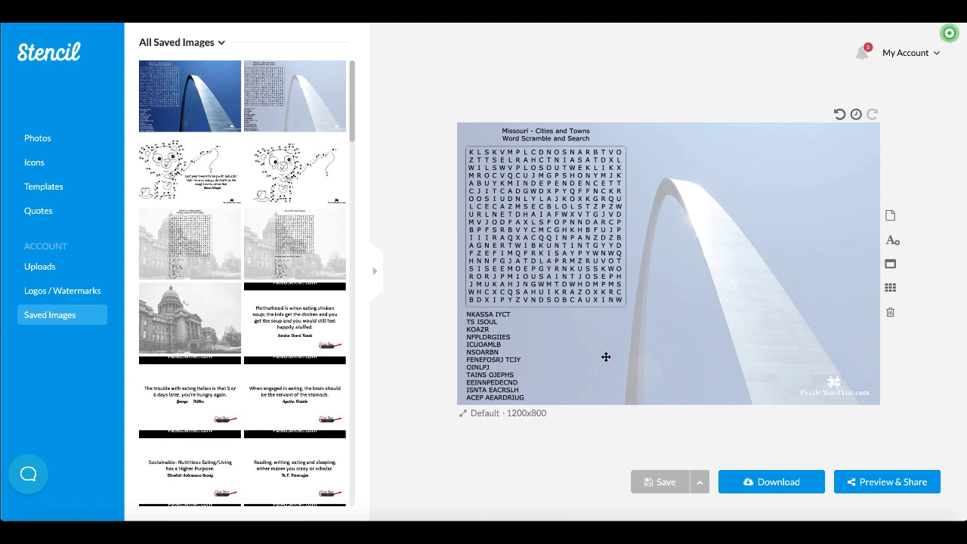
- Review the background filter and transparency settings of the light Missouri puzzle design, and open the saved dark-blue version
click(678, 325)
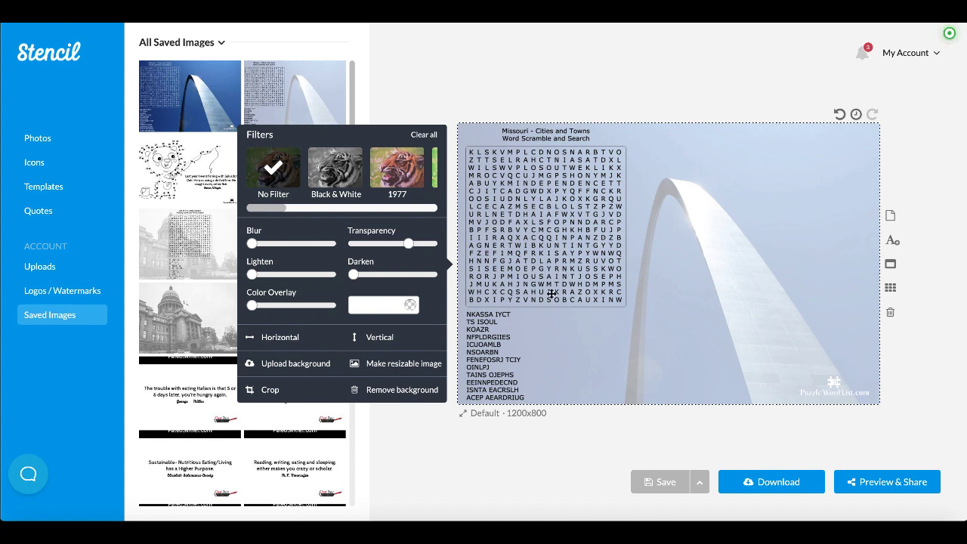
click(479, 89)
click(202, 91)
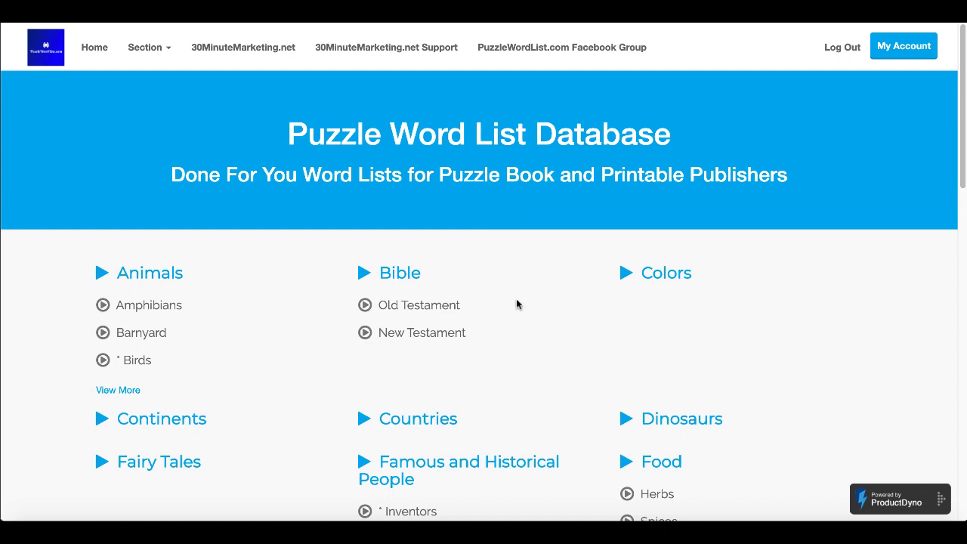
- Expand the full U.S. States category in the Puzzle Word List Database and open the Missouri word lists
scroll(516, 305, down, 3)
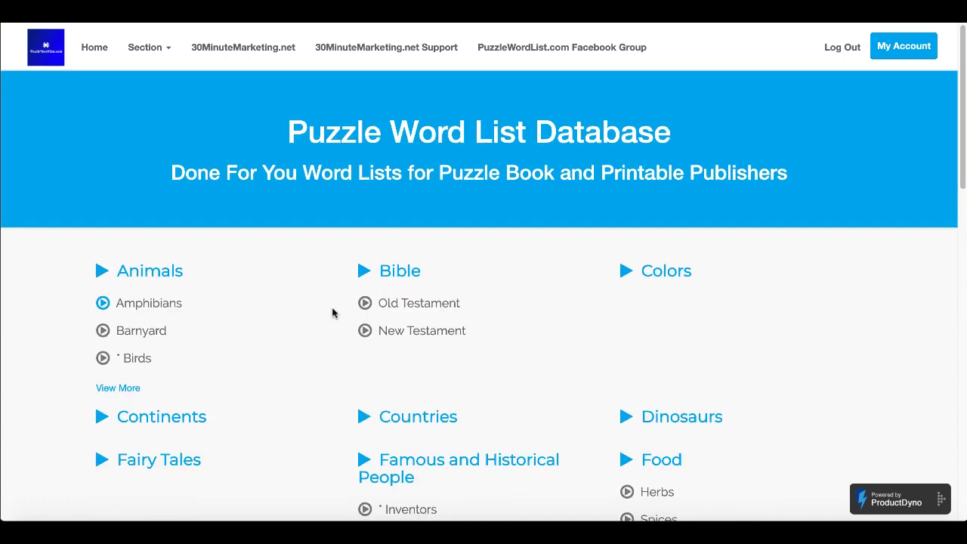
scroll(332, 313, down, 4)
scroll(333, 313, down, 6)
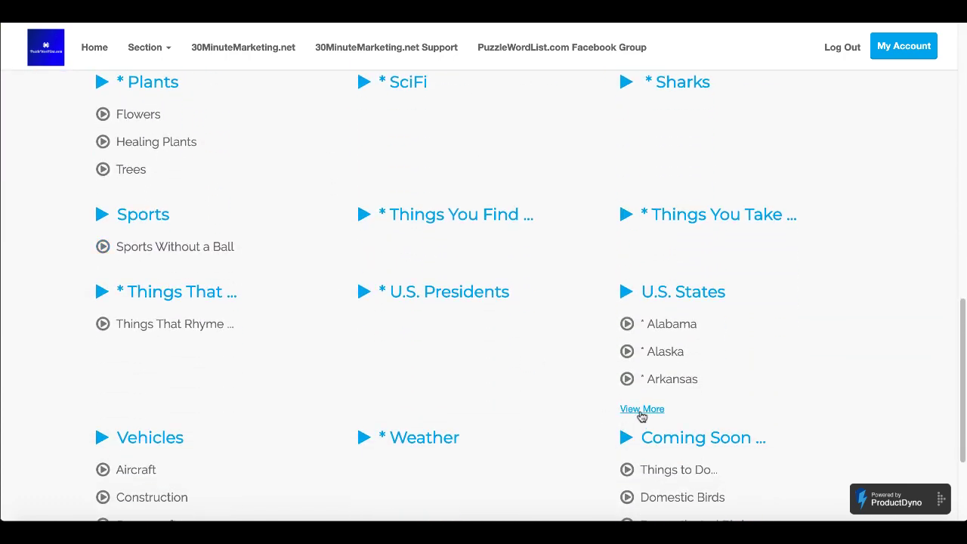
click(642, 411)
scroll(696, 425, down, 2)
scroll(698, 426, down, 4)
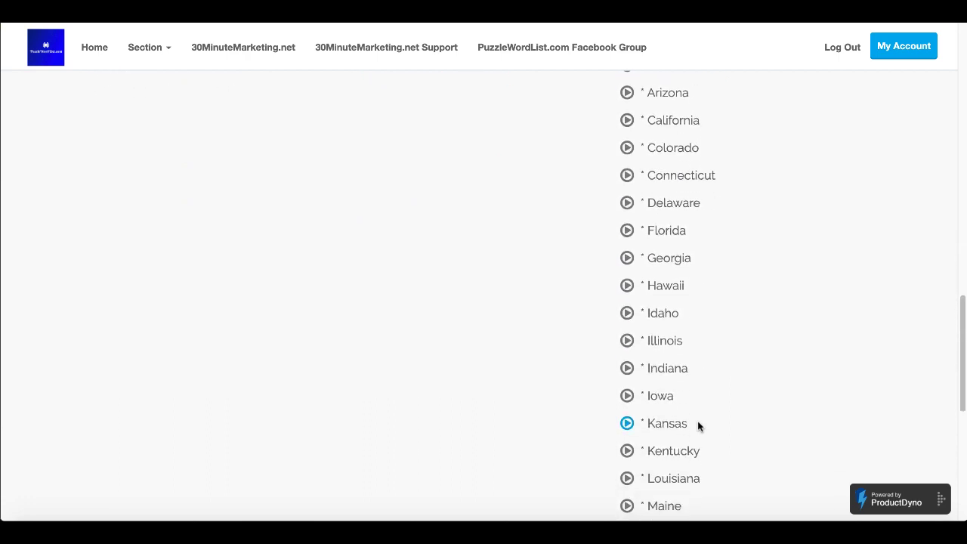
click(662, 467)
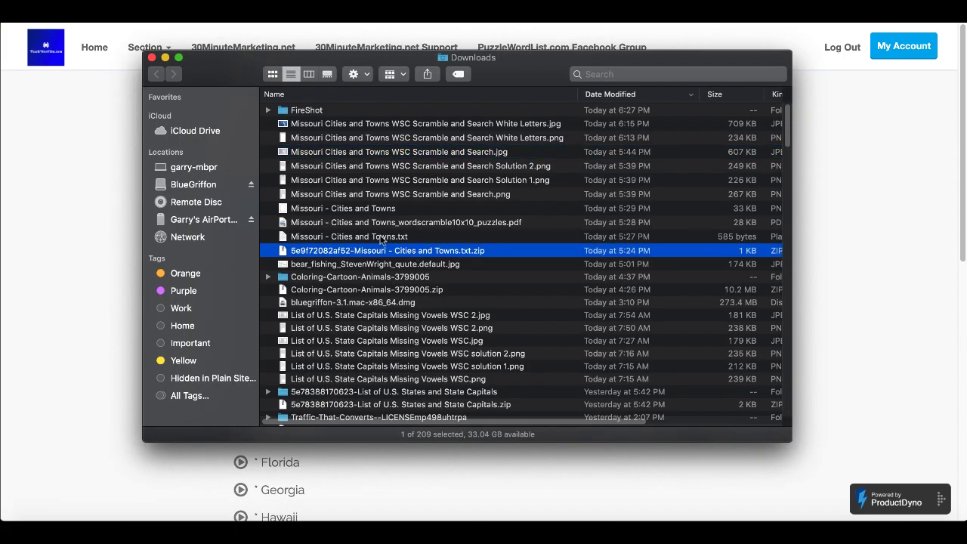
- Open the text file Missouri - Cities and Towns.txt and enlarge its window to show more of the word list
double_click(382, 241)
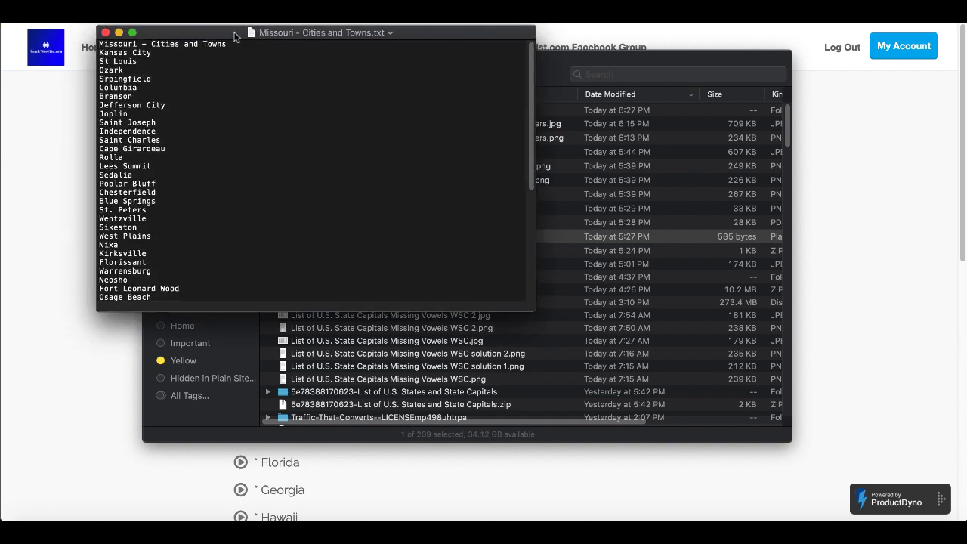
drag(206, 310, 209, 508)
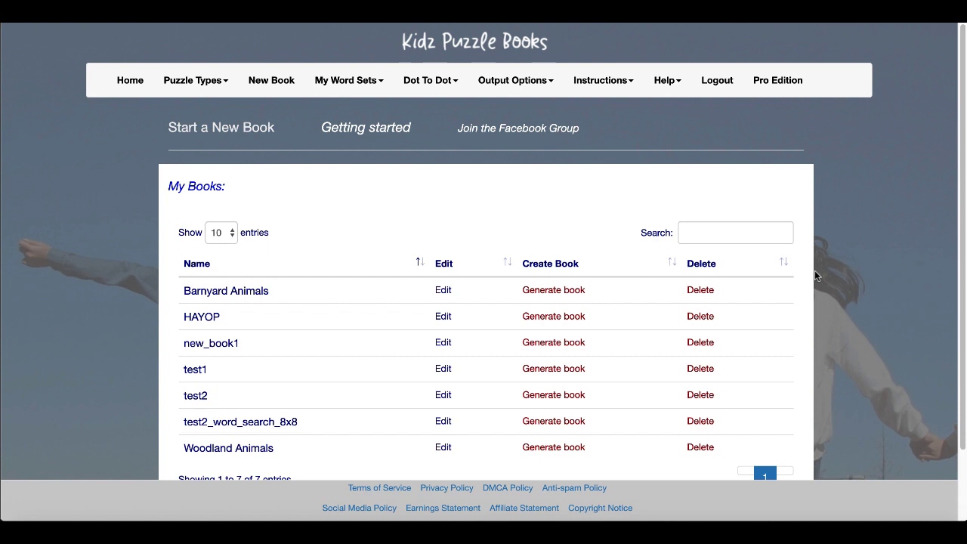
- Generate the word scramble PDF for only the Missouri - Cities and Towns puzzle in Kidz Puzzle Books and look through its scrambled words
click(538, 87)
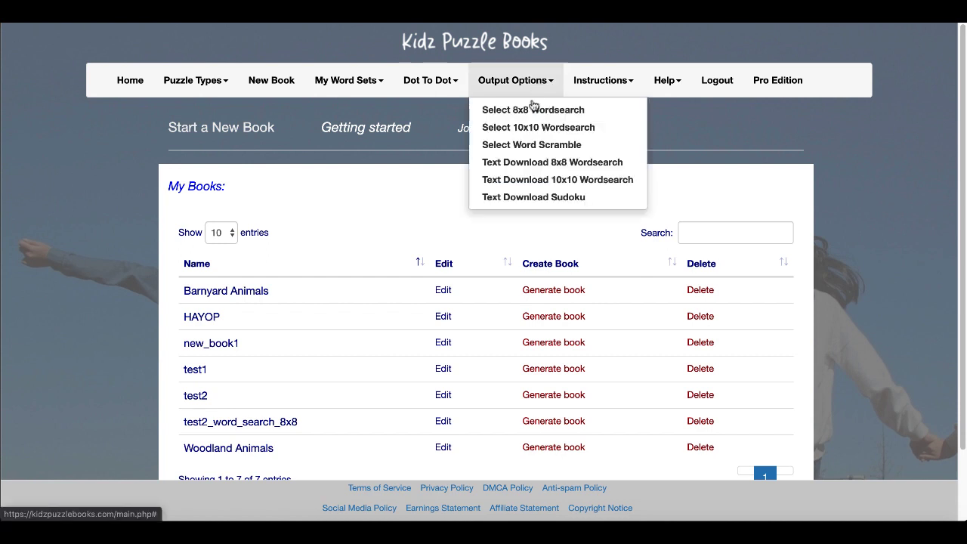
click(529, 146)
click(129, 383)
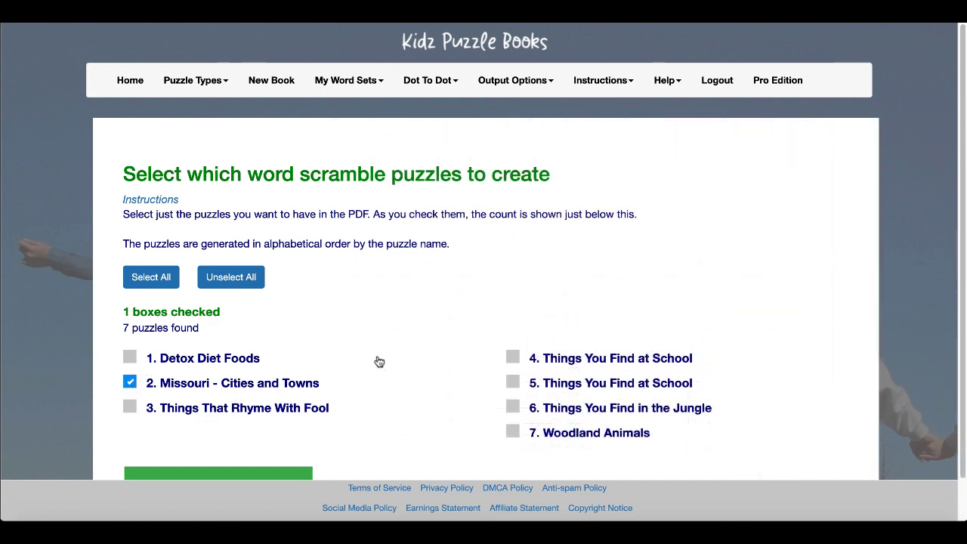
scroll(378, 361, down, 1)
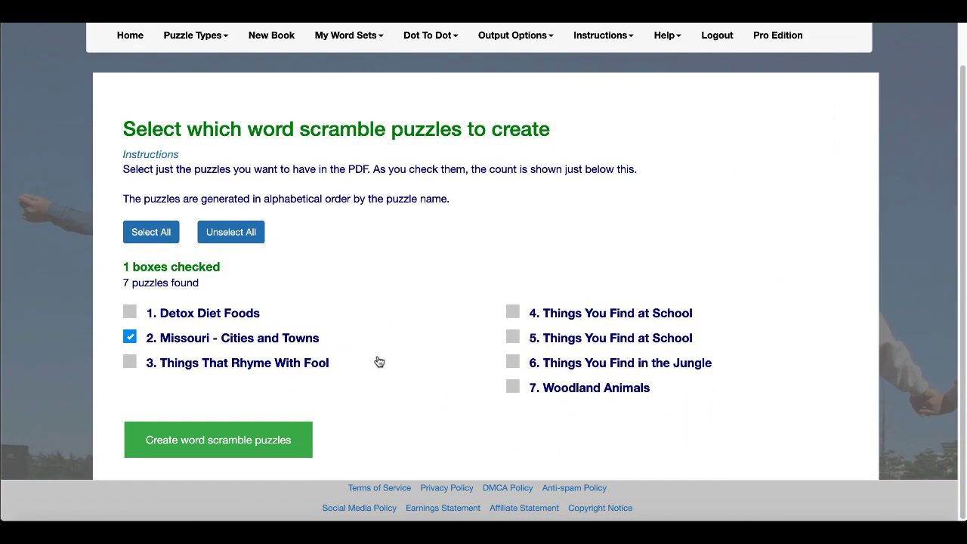
click(256, 442)
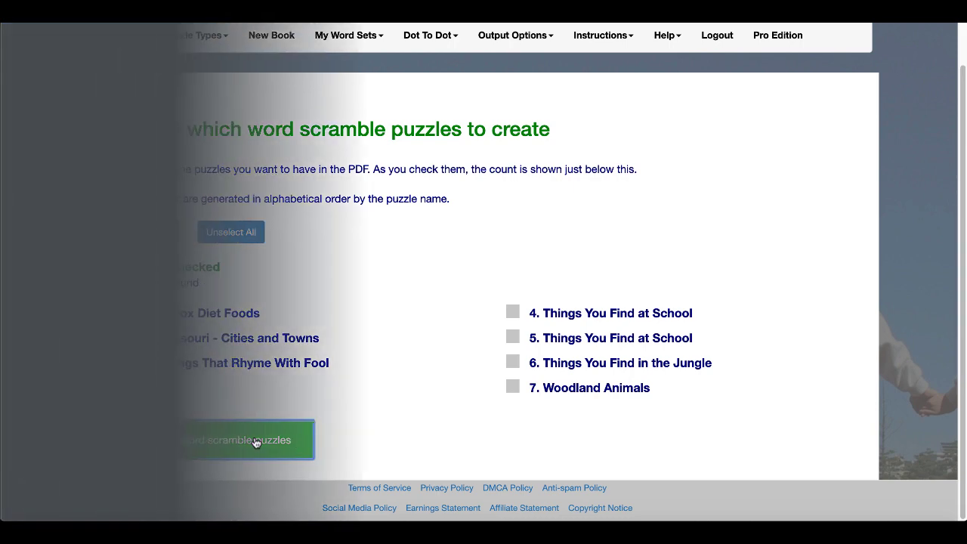
scroll(458, 319, down, 1)
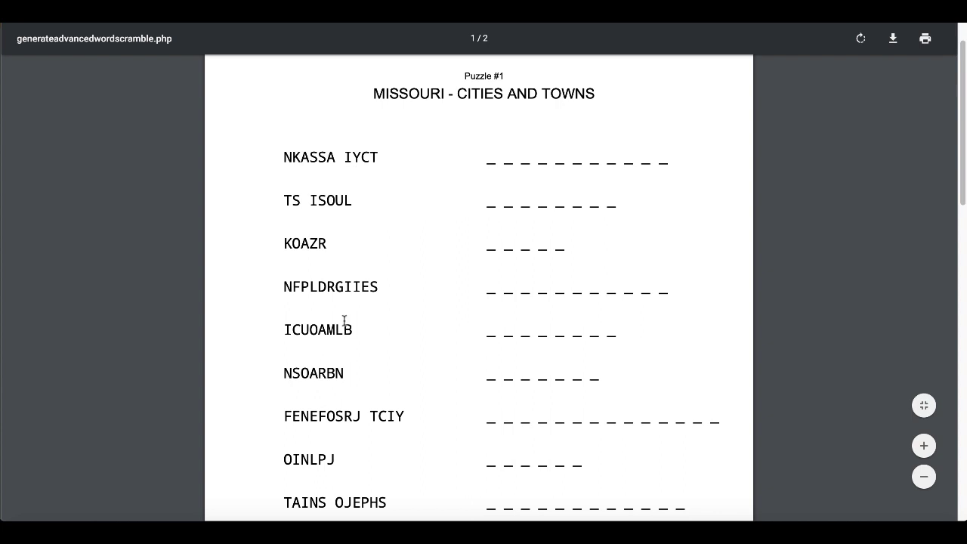
scroll(344, 322, down, 2)
scroll(346, 318, up, 3)
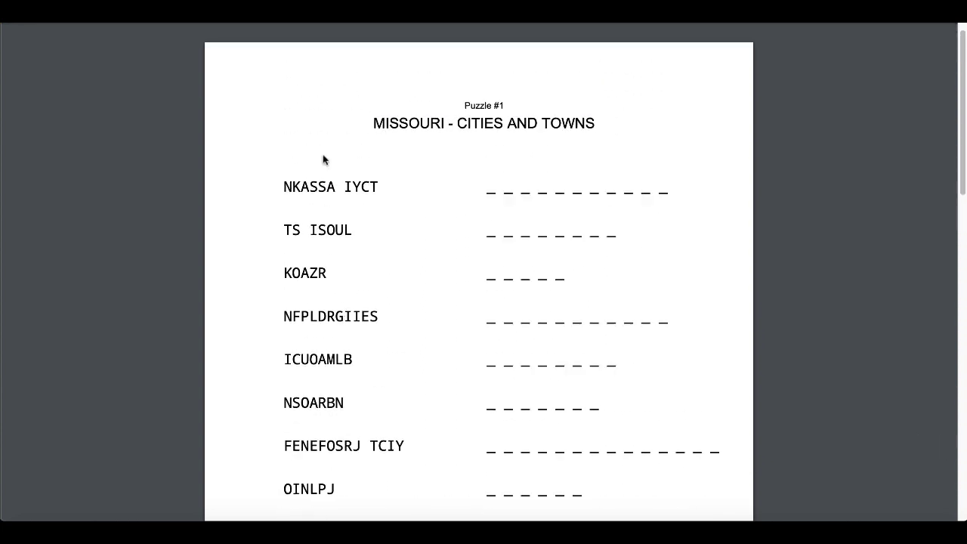
scroll(579, 255, up, 1)
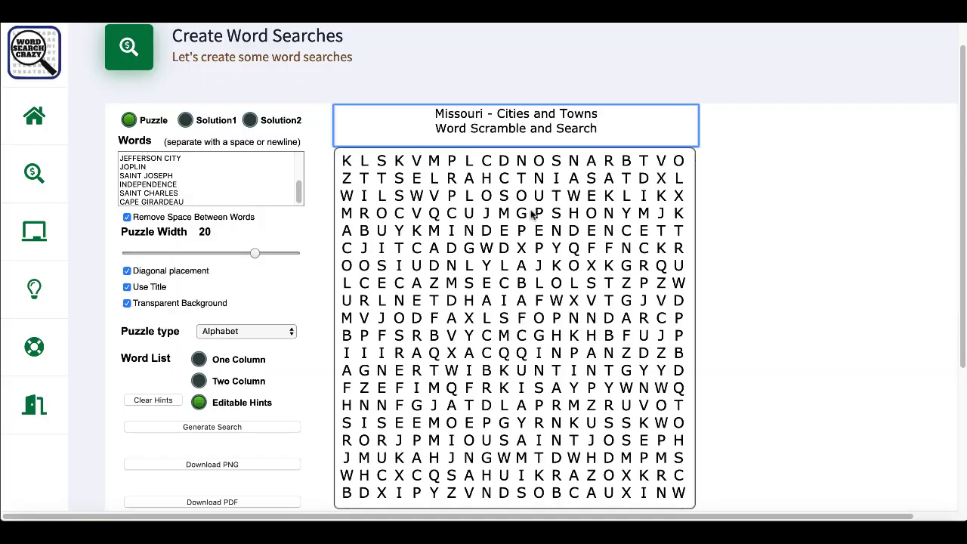
- Review the word search's transparent background option, its word list and the editable hints holding the scrambled words
click(127, 303)
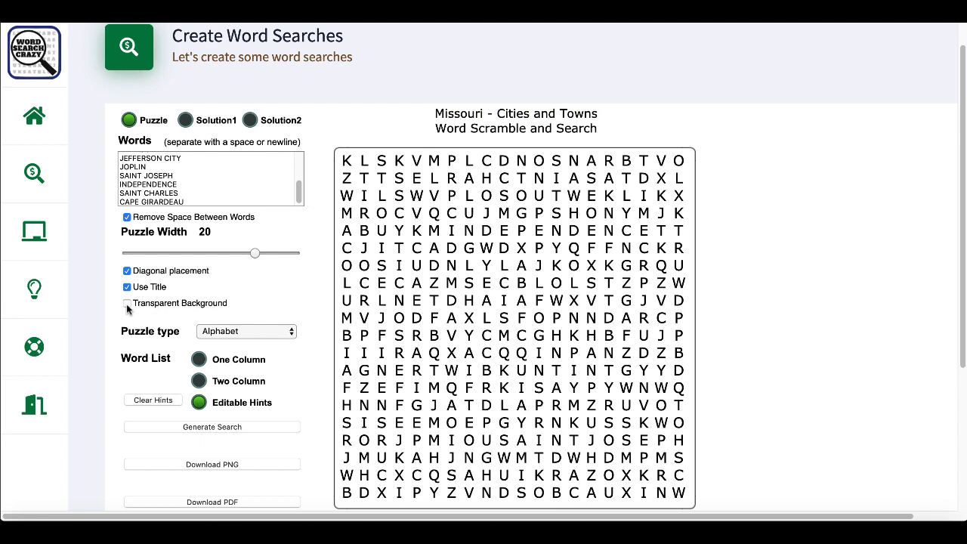
scroll(190, 190, up, 3)
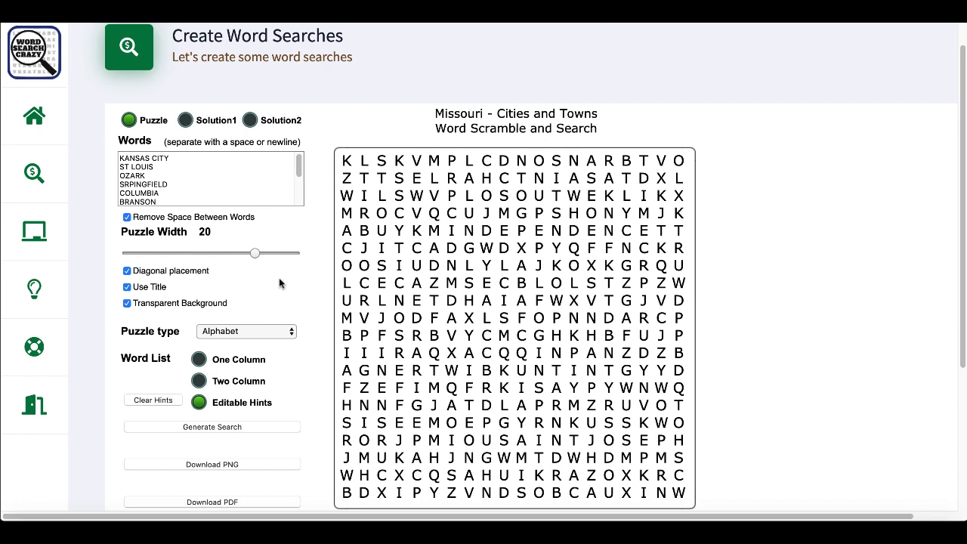
scroll(249, 296, down, 2)
scroll(249, 295, down, 1)
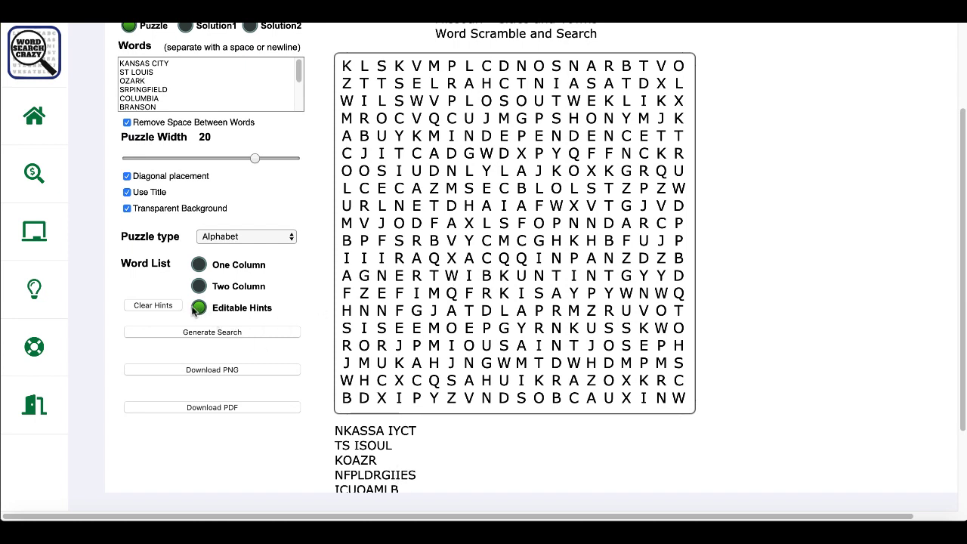
scroll(396, 403, up, 1)
click(388, 449)
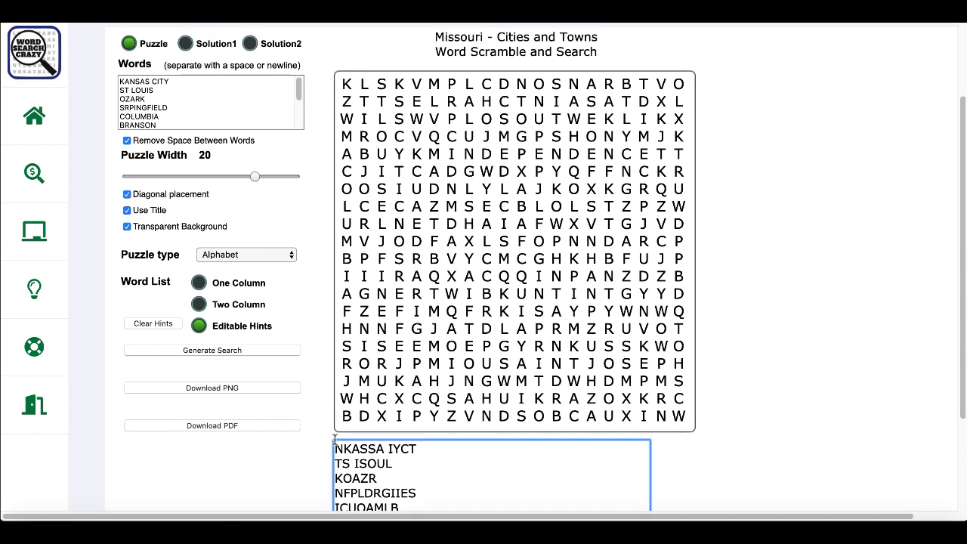
- Download the Missouri word search puzzle as a PNG and open the downloaded file
click(215, 390)
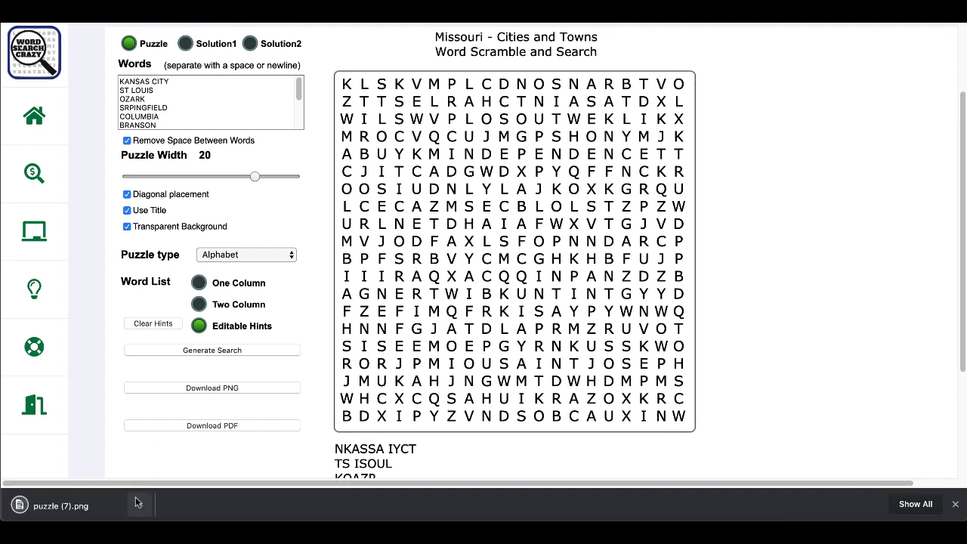
click(139, 501)
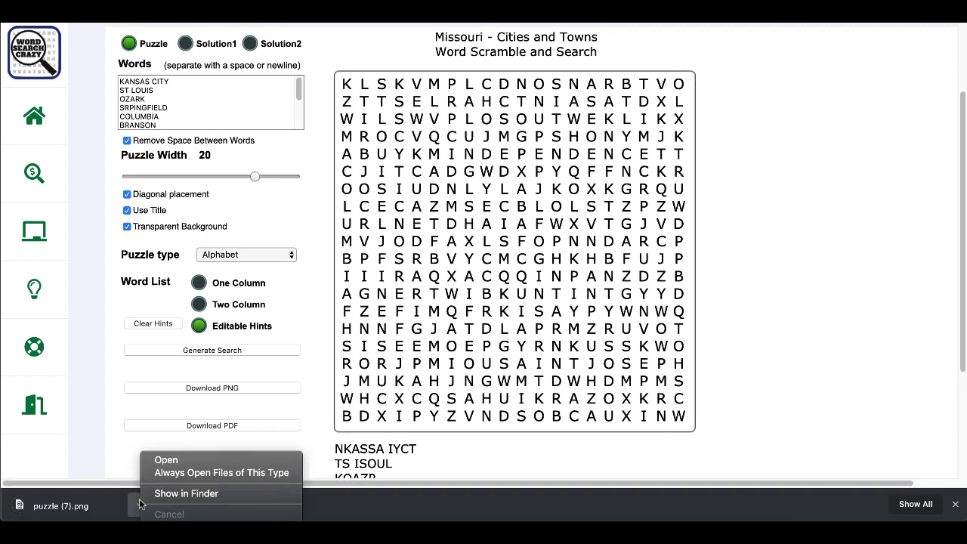
click(173, 462)
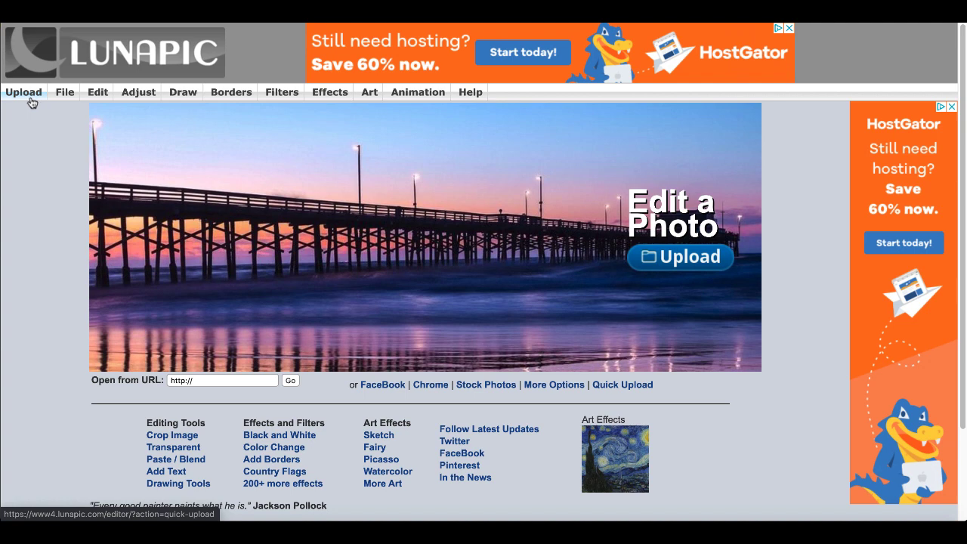
- Upload the black-lettered transparent Missouri puzzle PNG from Downloads to LunaPic and check the loaded image
click(32, 102)
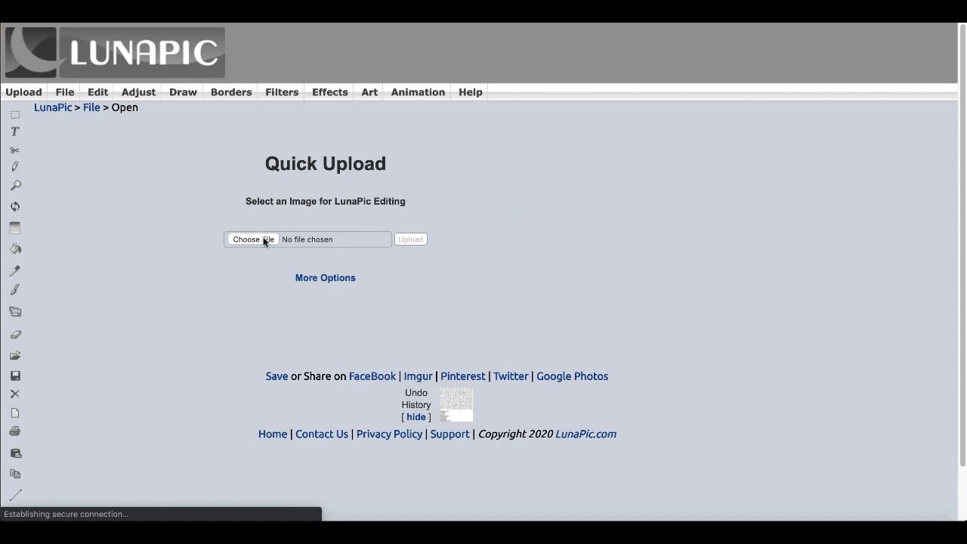
click(254, 238)
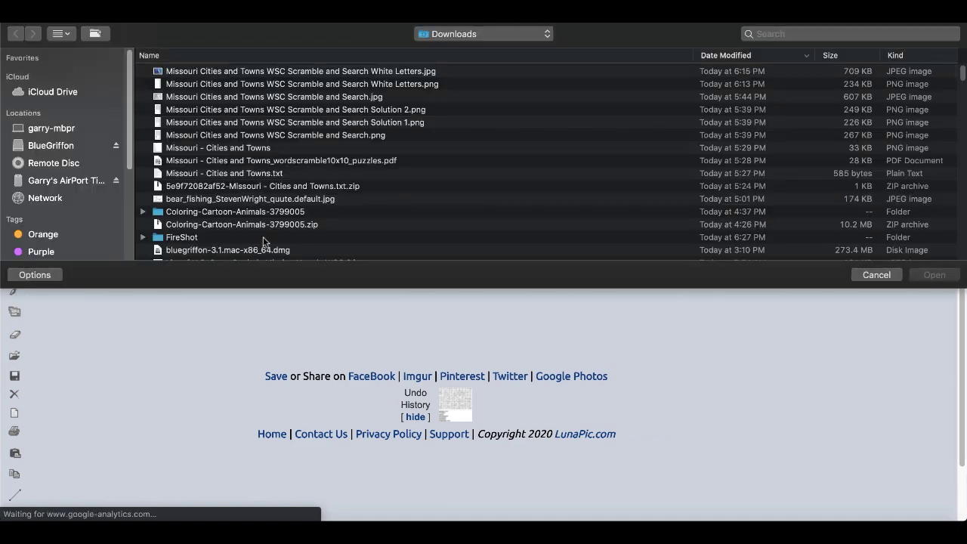
double_click(225, 71)
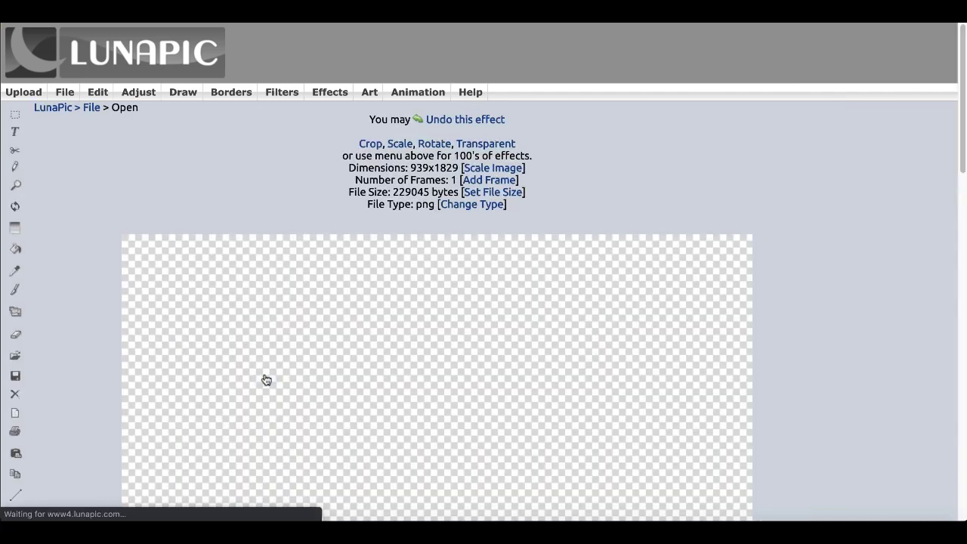
scroll(809, 376, down, 7)
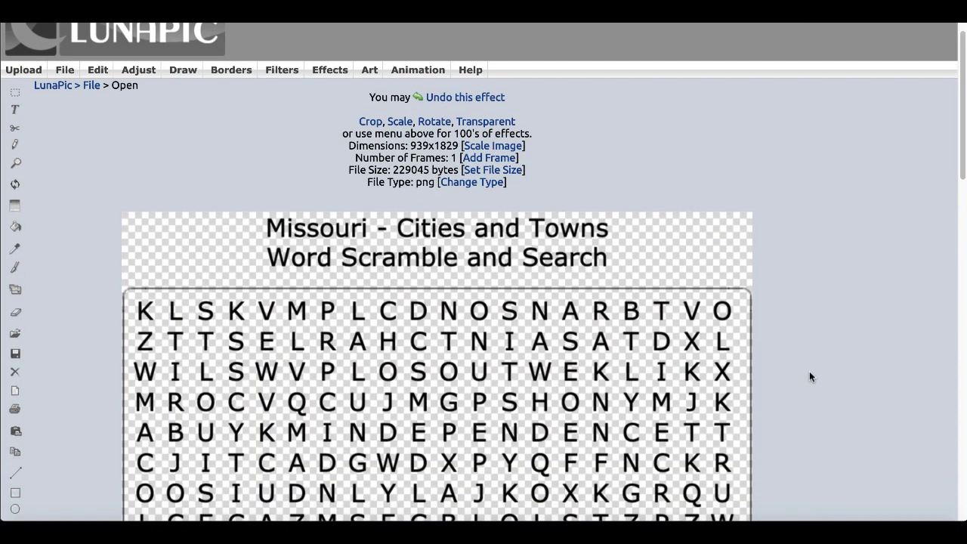
scroll(809, 376, up, 6)
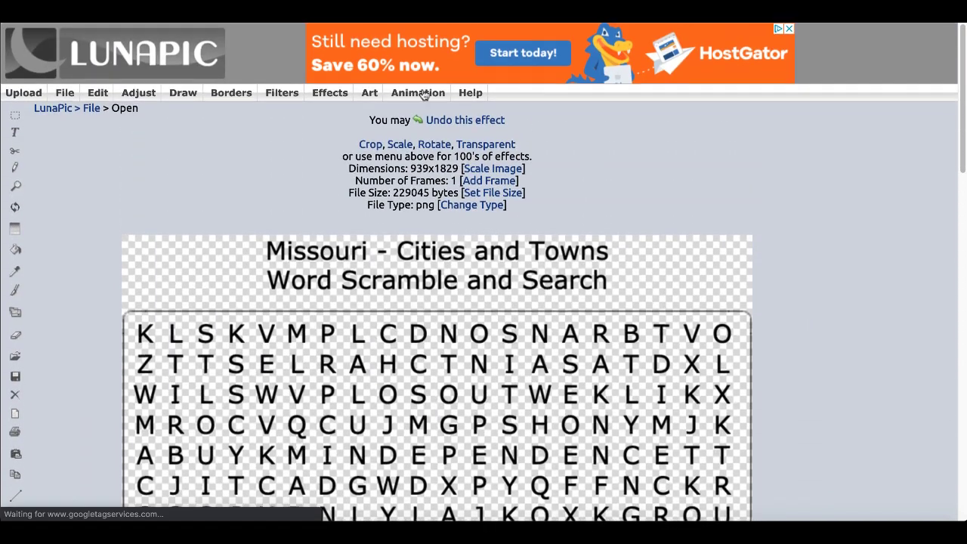
- Apply the Negative filter to the puzzle image to turn its black letters white
mouse_move(282, 91)
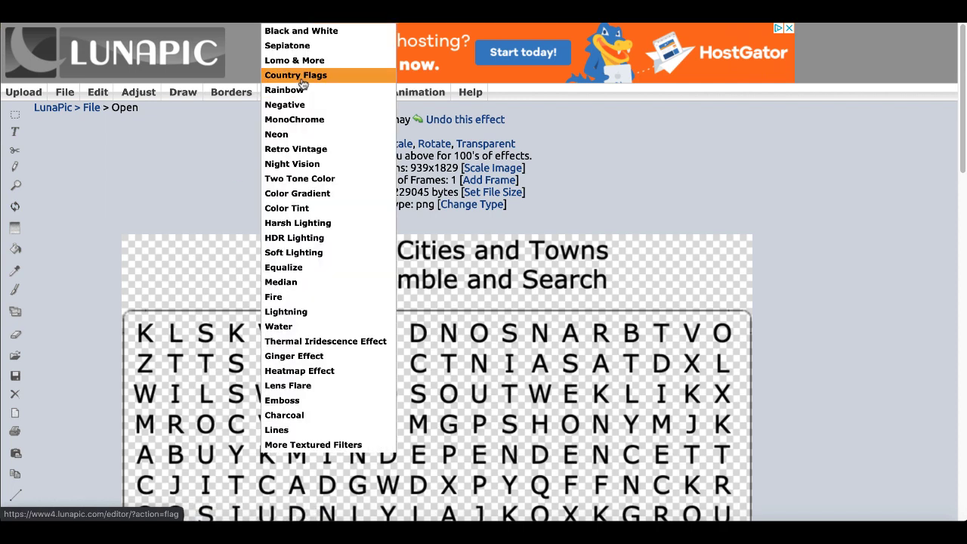
click(290, 106)
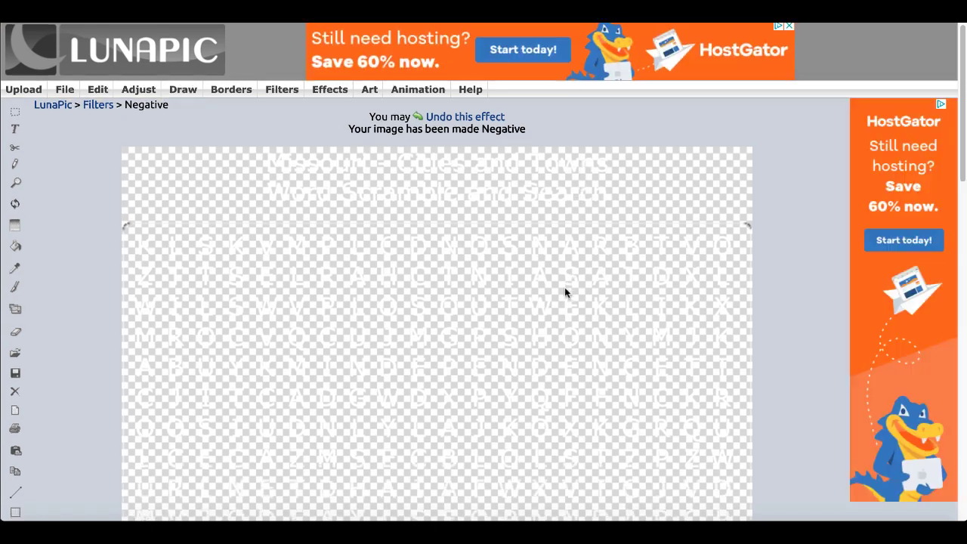
scroll(564, 292, down, 10)
scroll(564, 292, down, 5)
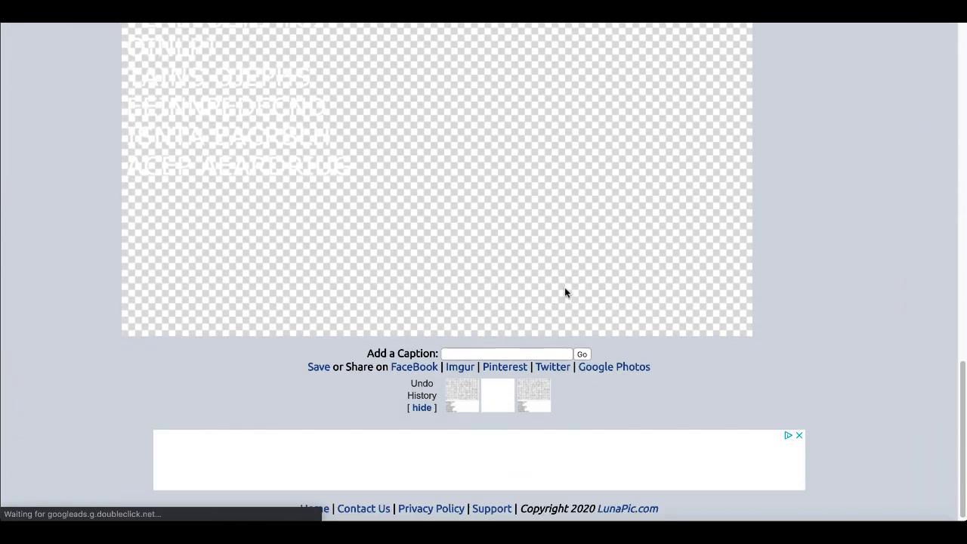
- Save the negative puzzle image to the computer, open the downloaded file and move its preview window aside
click(318, 363)
click(139, 501)
click(168, 460)
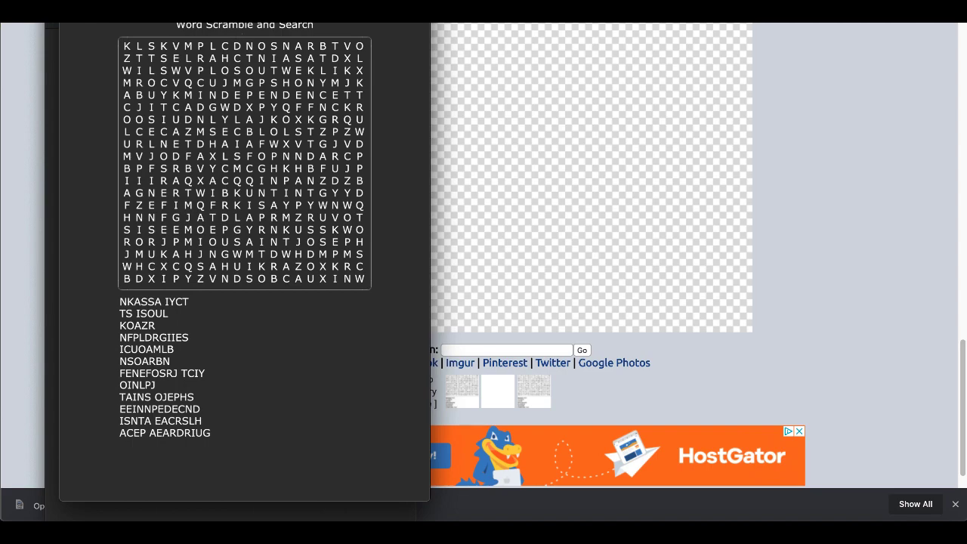
drag(347, 28, 670, 62)
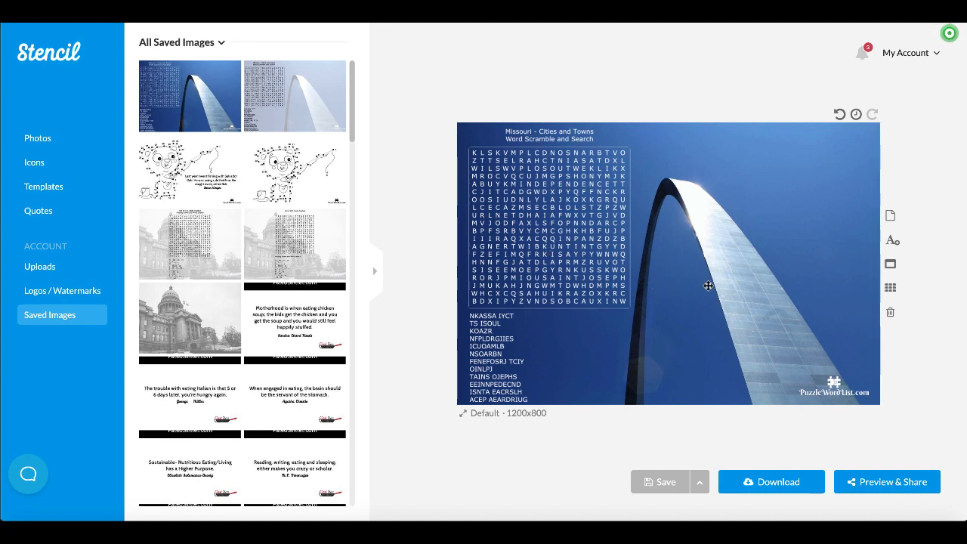
- Switch to Stencil and compare the saved light-background Missouri design with the dark-background, white-lettered version
click(306, 124)
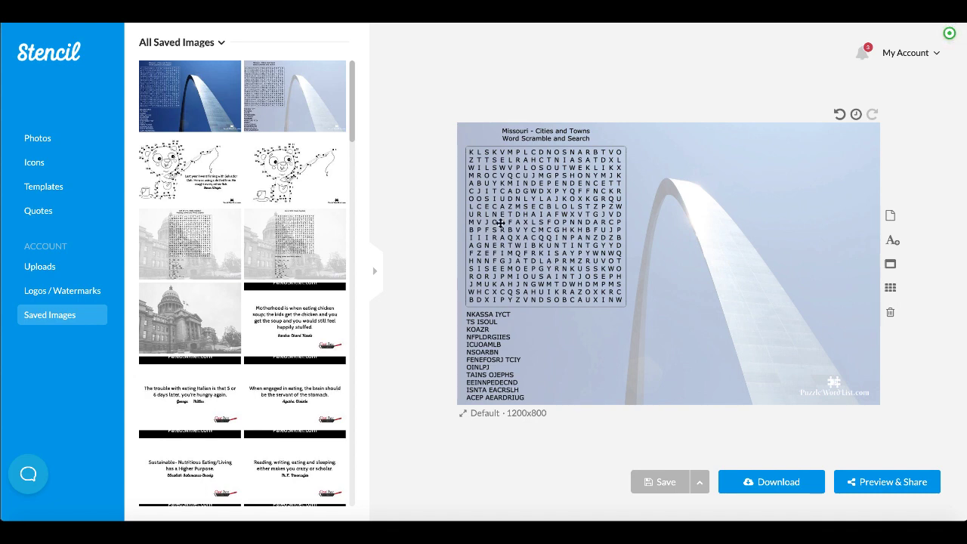
mouse_move(252, 115)
click(193, 114)
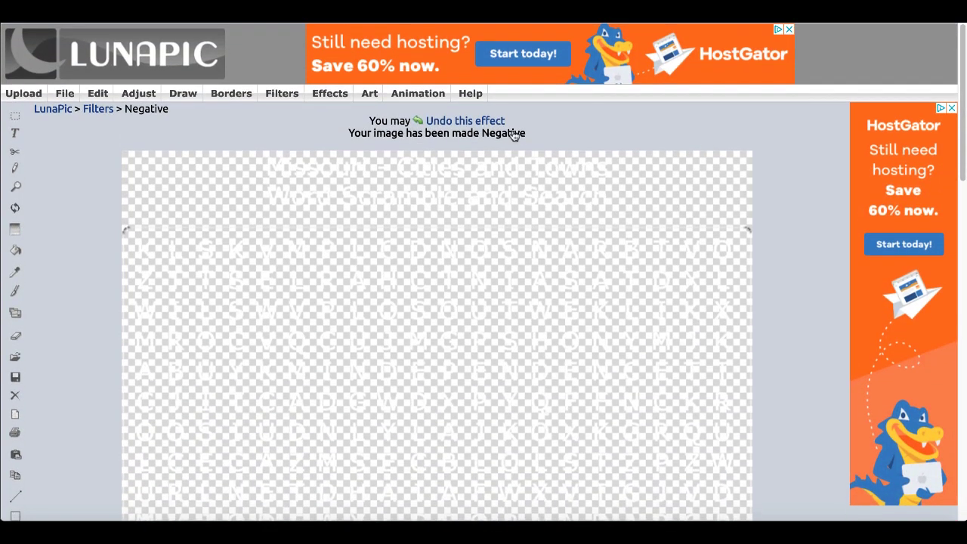
- Switch back to LunaPic and locate the Negative filter among the available filters
mouse_move(283, 102)
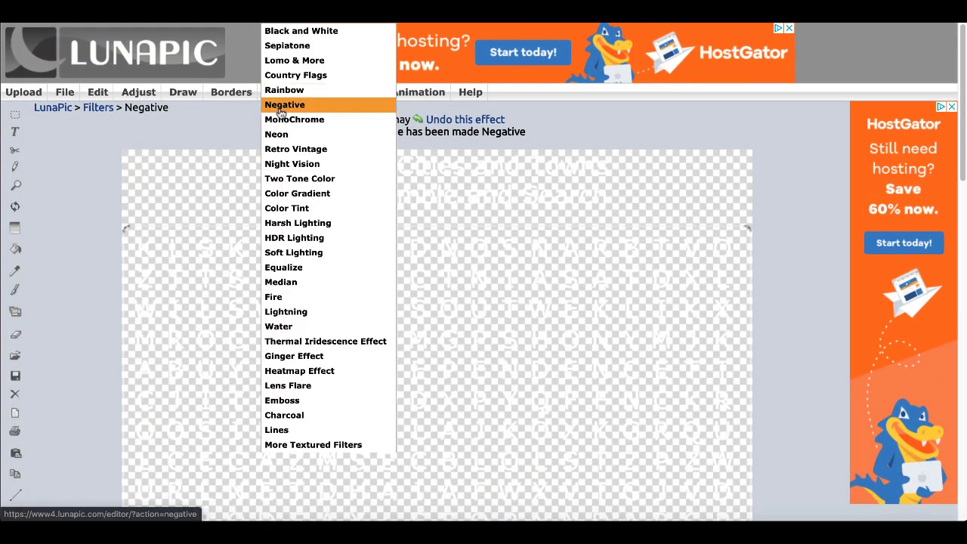